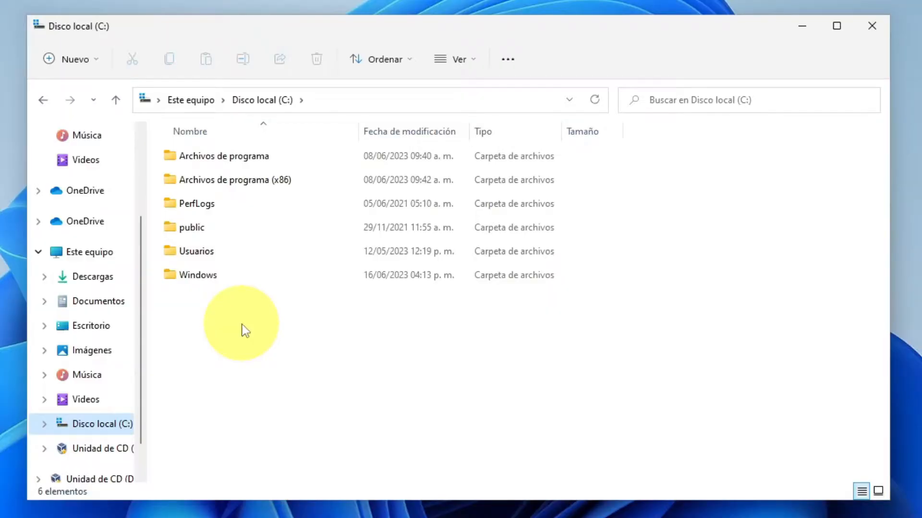
Name the folder confidencial and tick 'Cifrar contenido para proteger datos' in its advanced attributes.
type("confidencial")
key("Return")
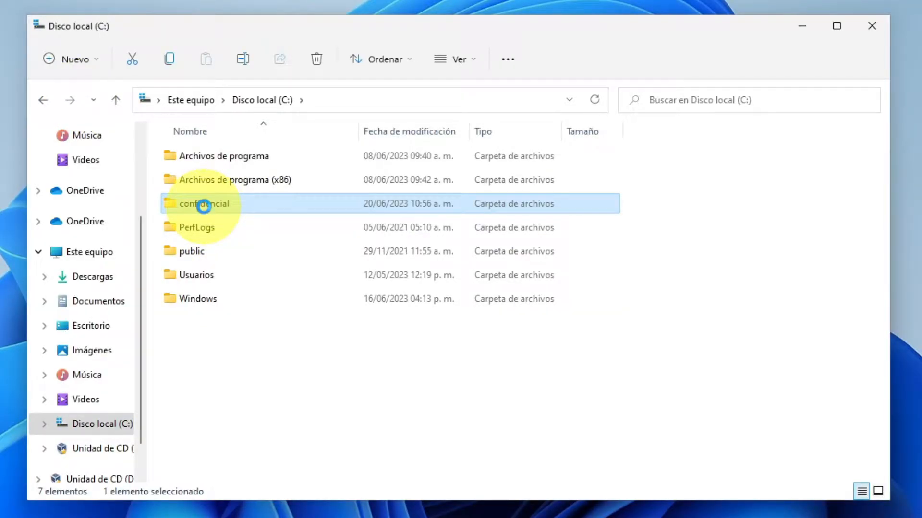
right_click(203, 207)
left_click(270, 406)
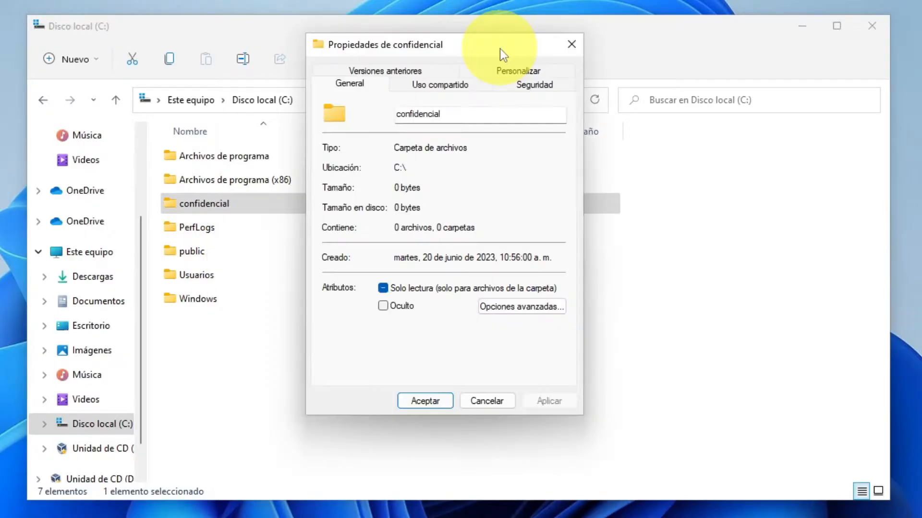
left_click(515, 307)
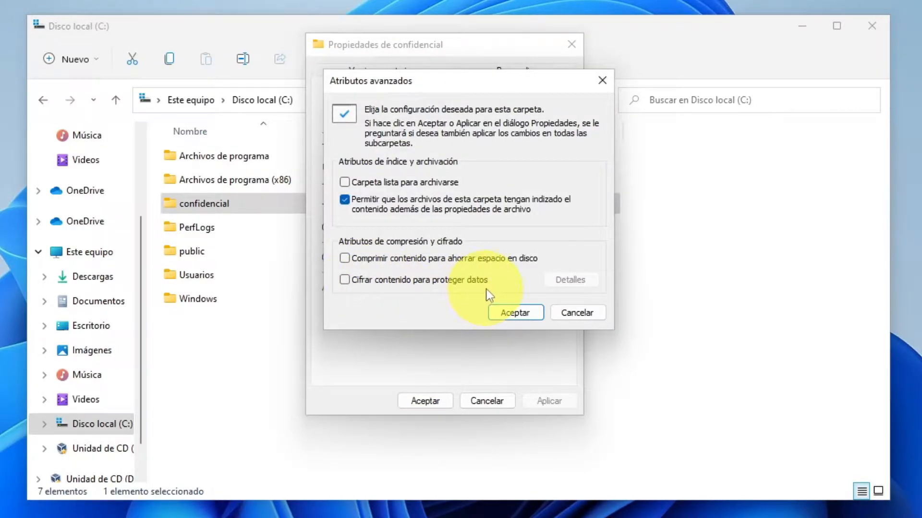
left_click(347, 280)
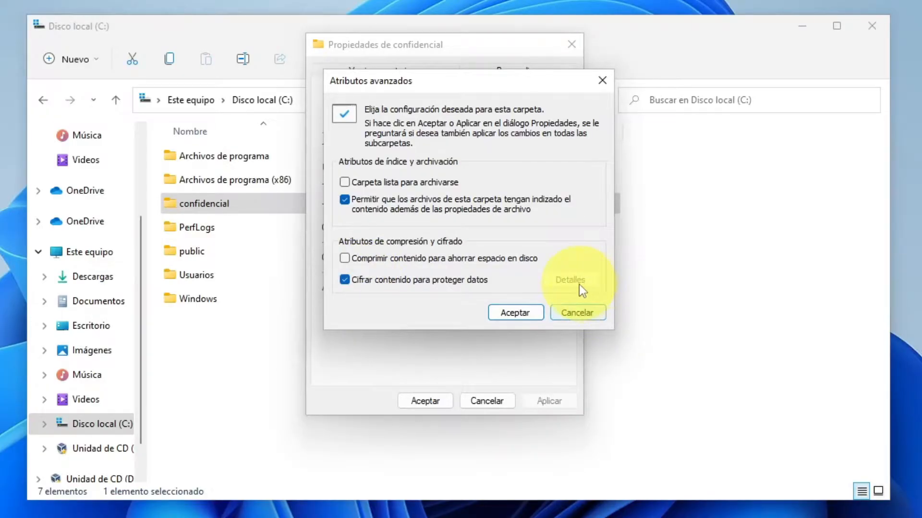
left_click(518, 316)
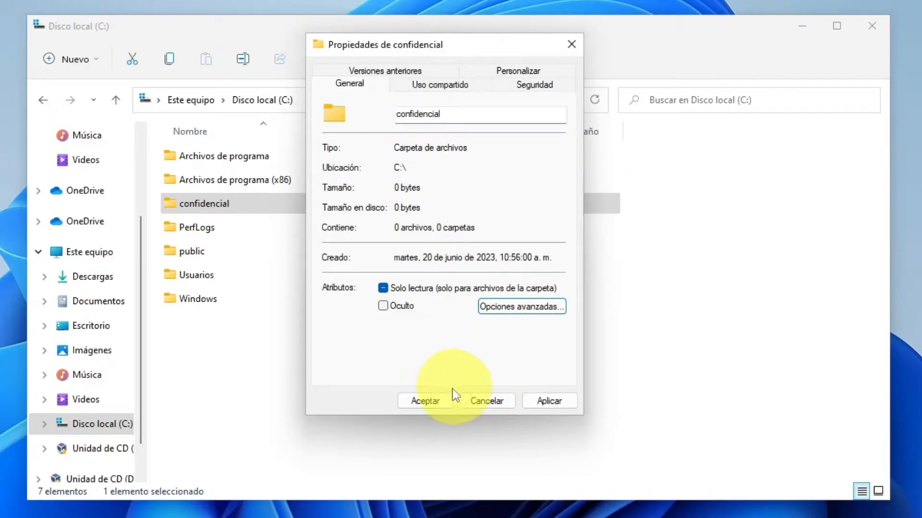
Apply encryption to confidencial and back up its certificate as a password-protected PFX.
left_click(435, 402)
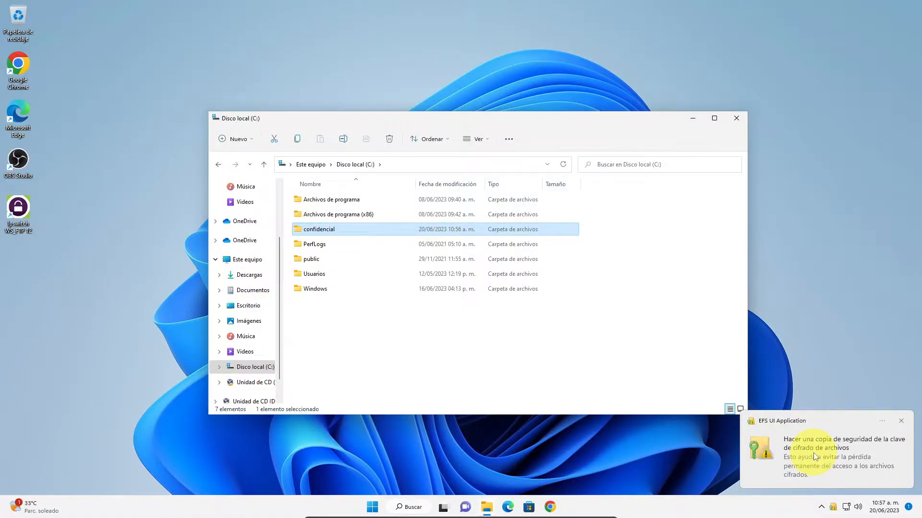
left_click(813, 453)
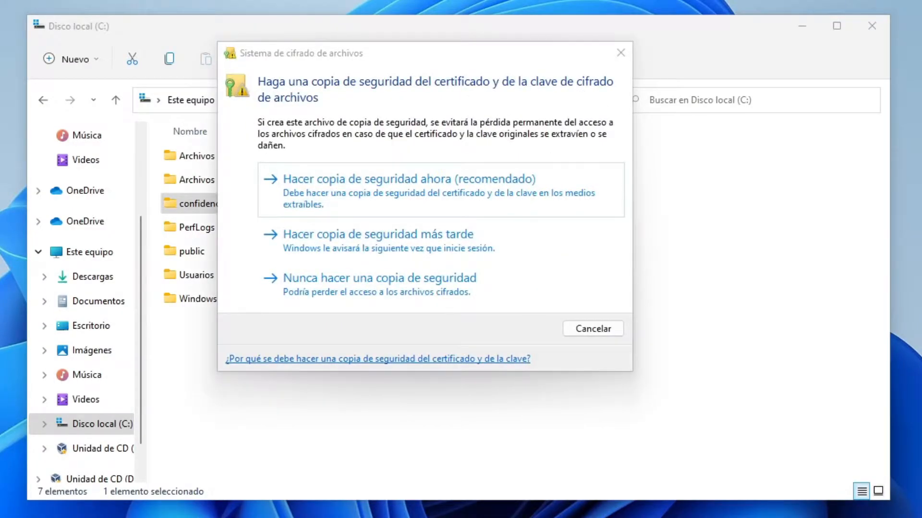
left_click(363, 191)
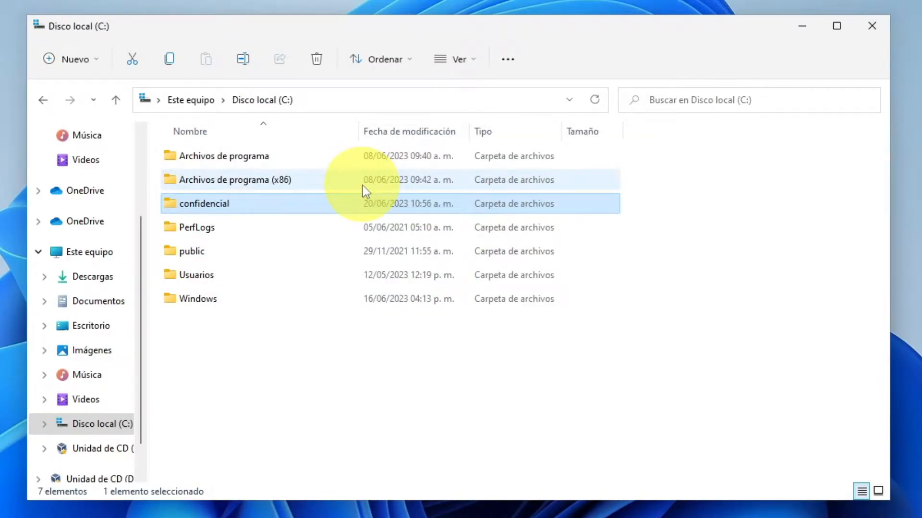
left_click(523, 413)
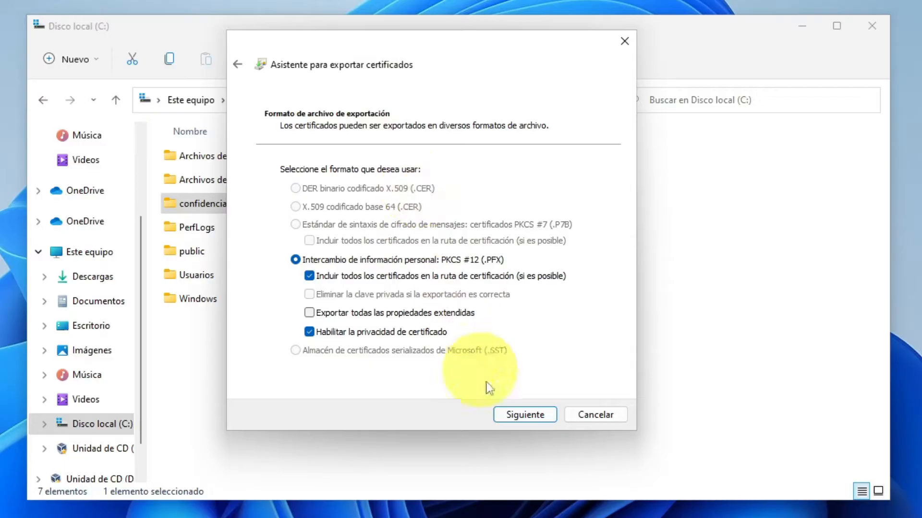
left_click(525, 415)
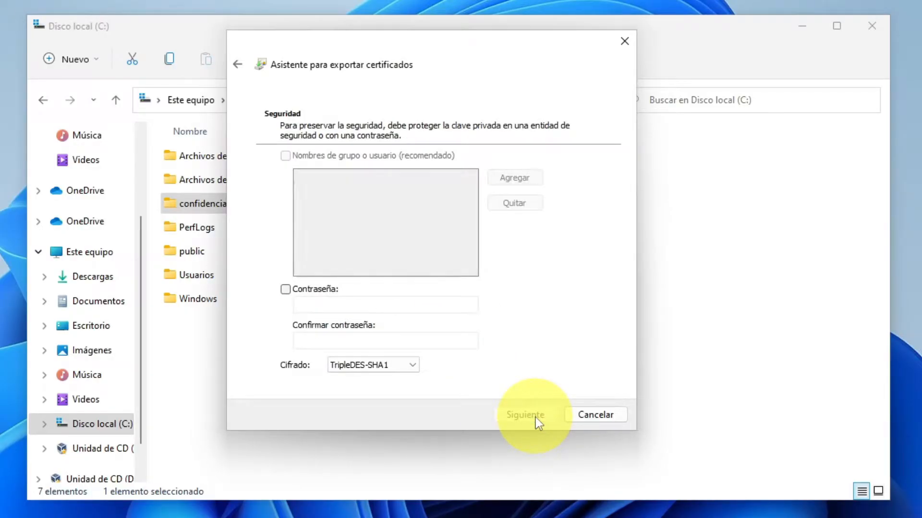
left_click(312, 289)
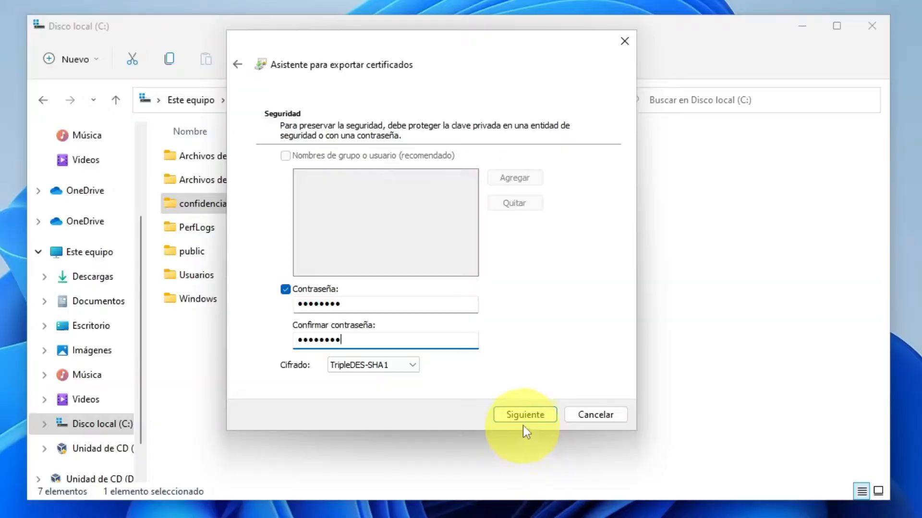
Save the exported certificate as cifradow11, finish the export, and open confidencial.
left_click(521, 414)
type("cifrado-")
key("BackSpace")
type("w11")
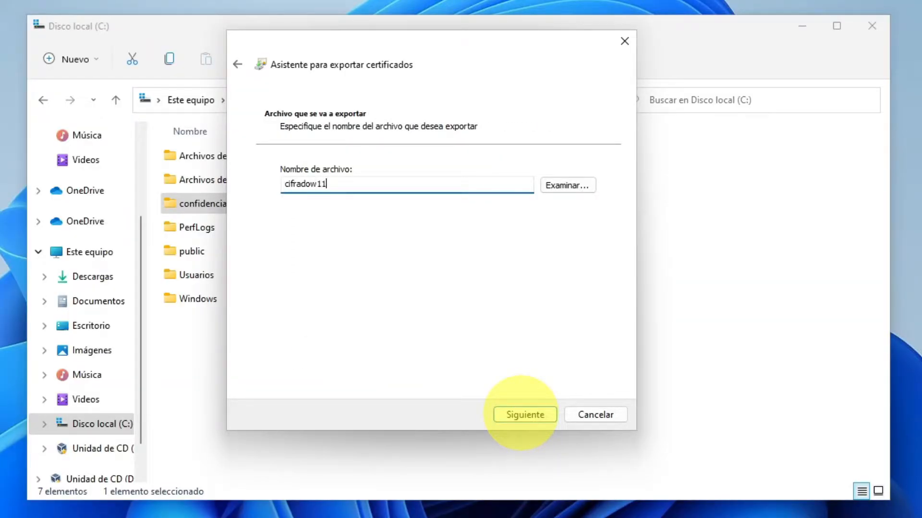
left_click(520, 413)
left_click(525, 416)
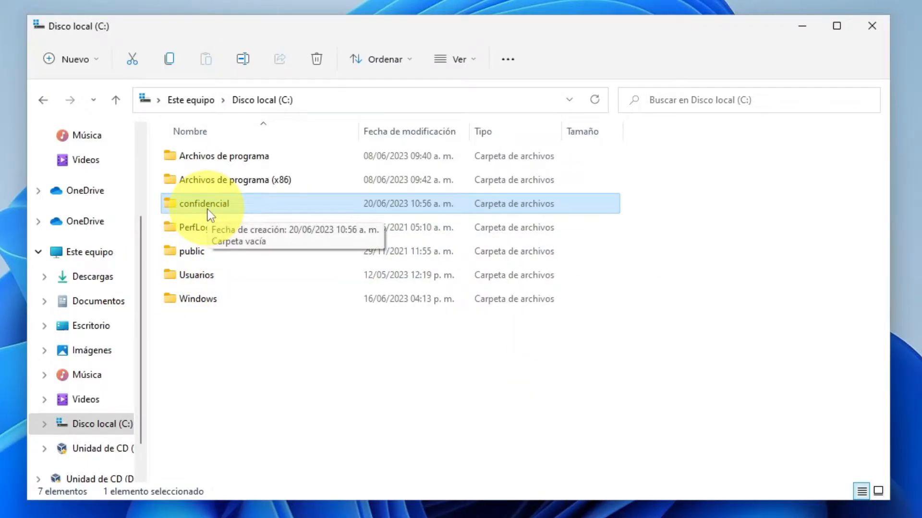
double_click(207, 210)
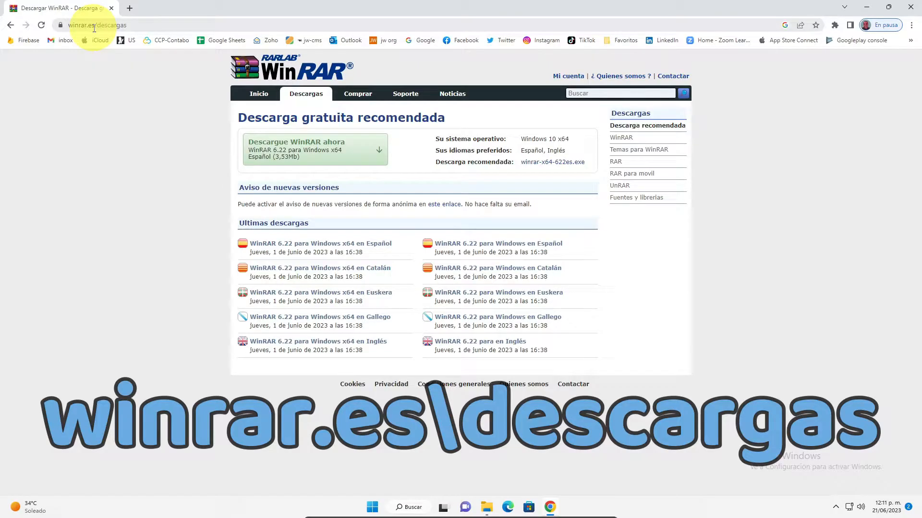
Download winrar-x64-622es.exe from winrar.es and run the installer.
left_click(322, 153)
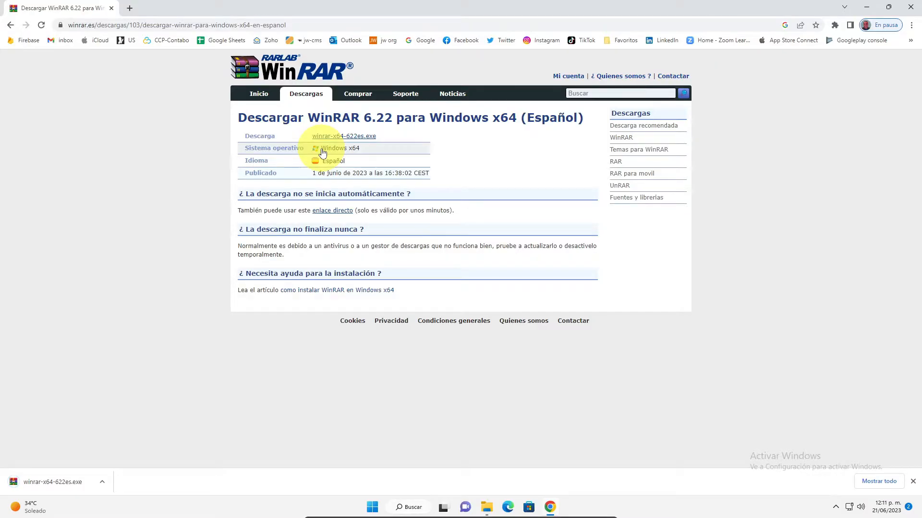
left_click(68, 483)
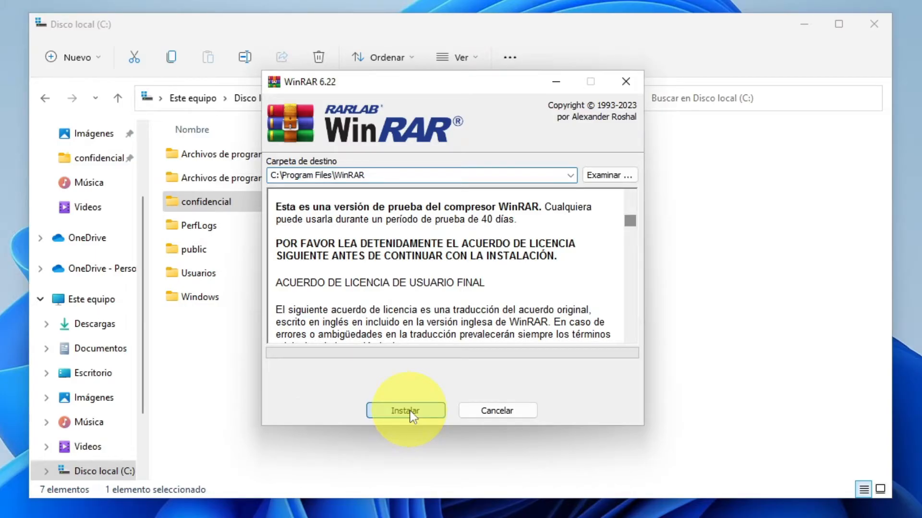
Install WinRAR 6.22 to C:\Program Files\WinRAR, accept its association settings, then open confidencial.
left_click(405, 411)
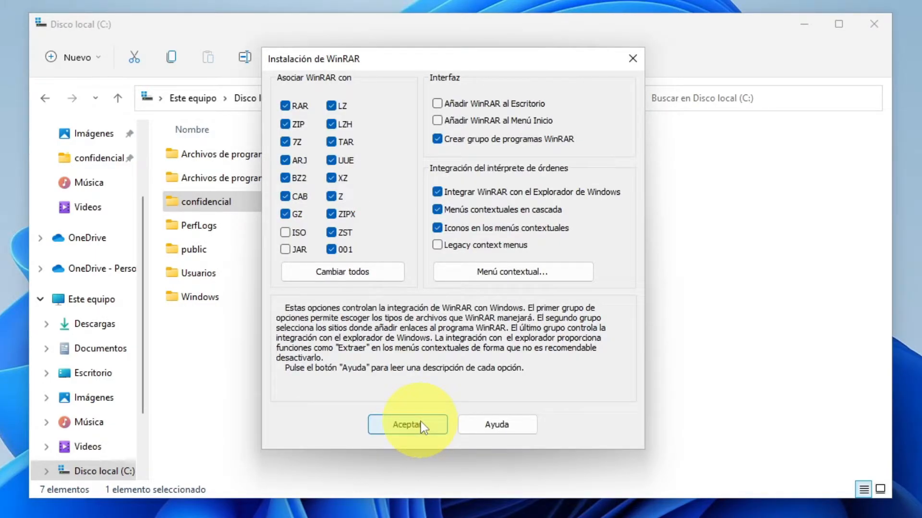
left_click(421, 424)
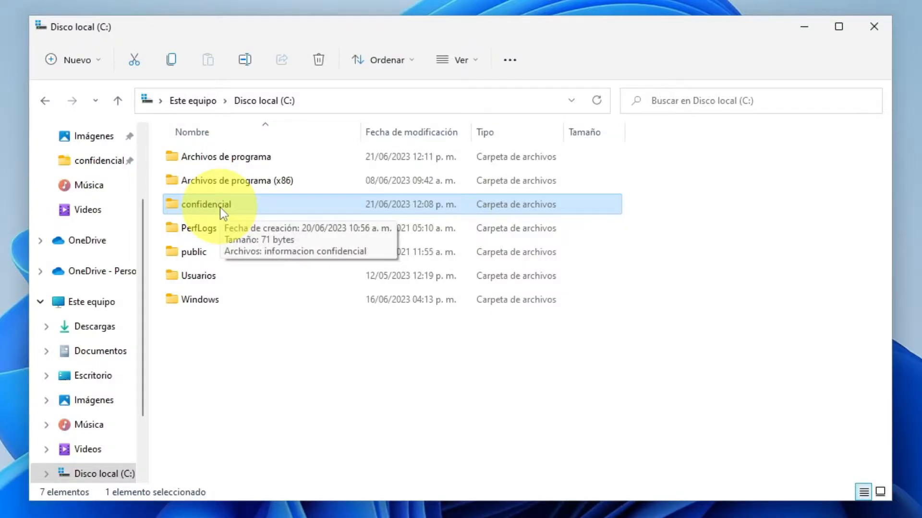
double_click(219, 208)
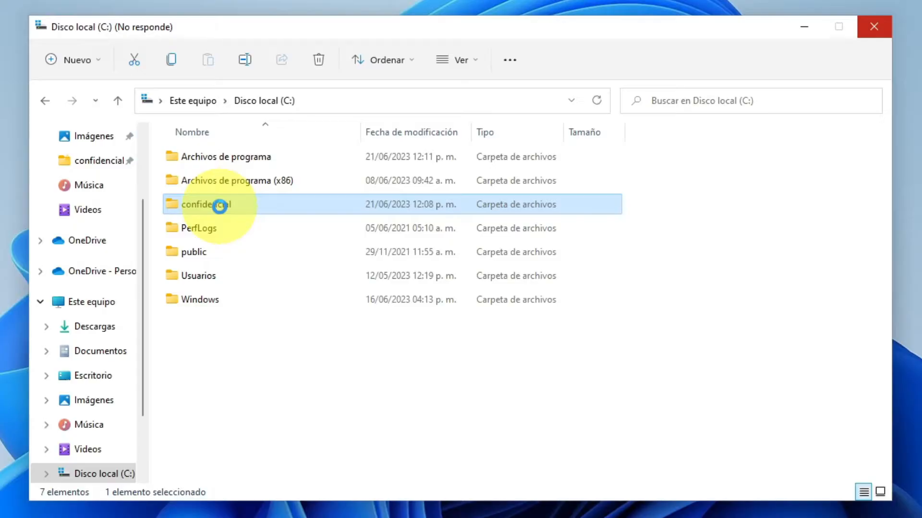
Pack confidencial into a password-protected confidencial.zip in ZIP format, deleting the original folder.
right_click(220, 208)
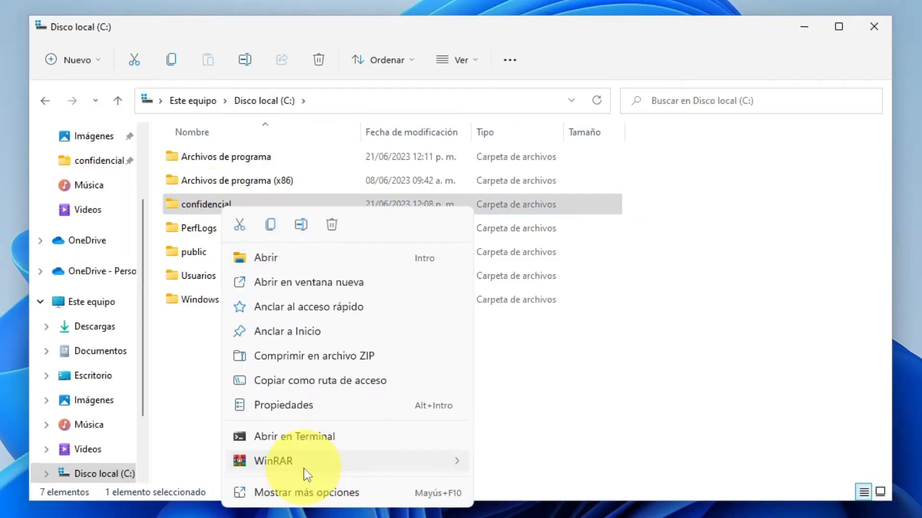
mouse_move(303, 469)
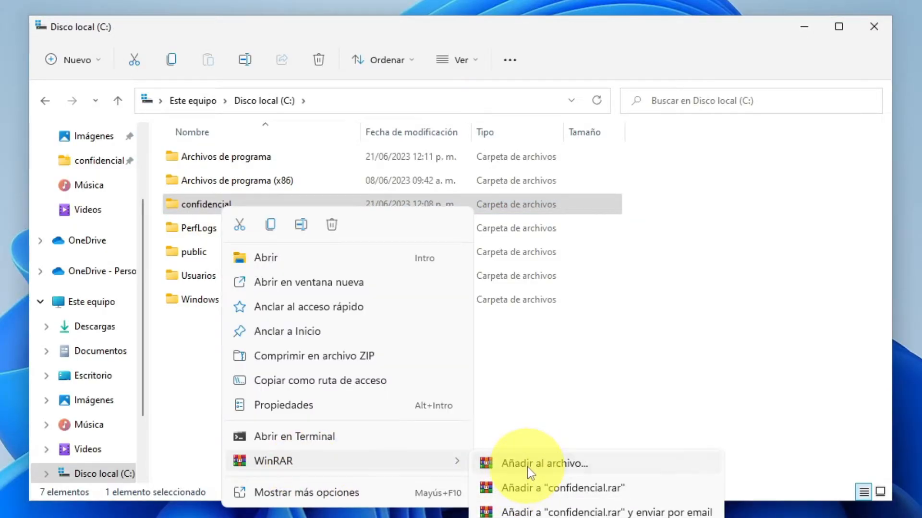
left_click(527, 468)
left_click(381, 263)
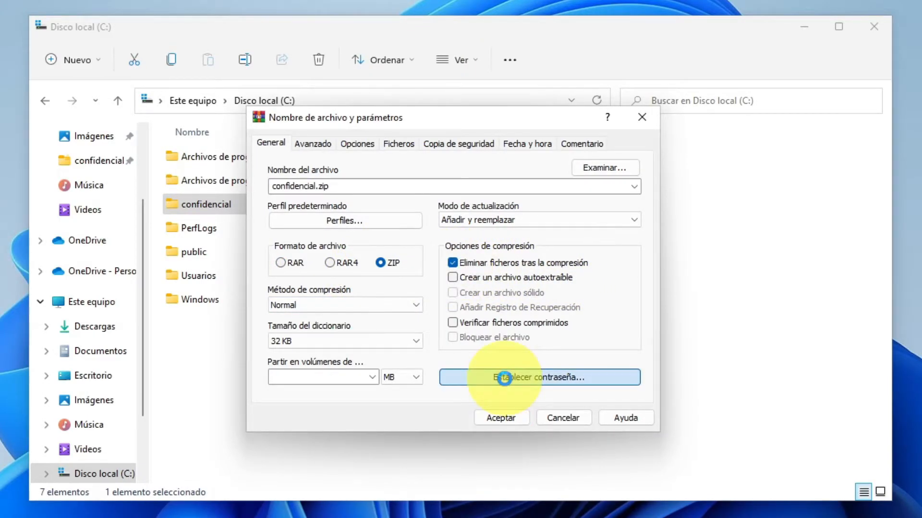
left_click(505, 378)
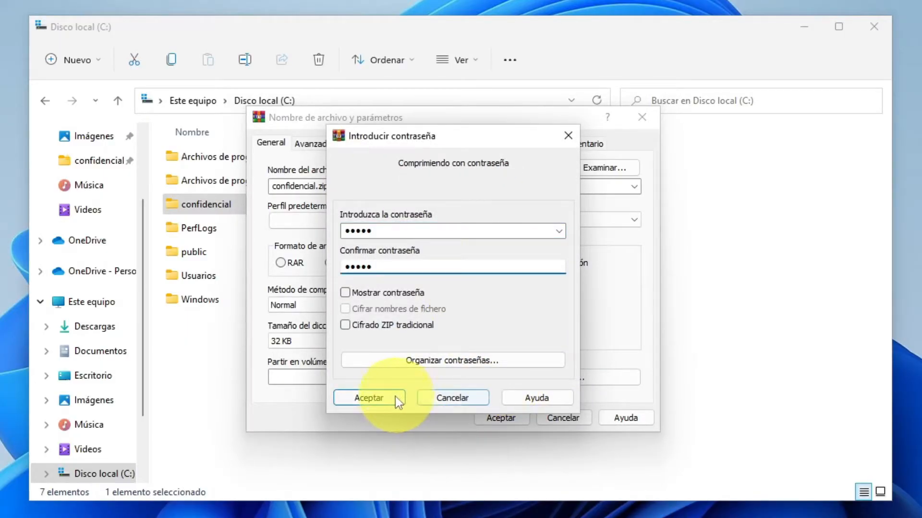
left_click(395, 398)
left_click(495, 419)
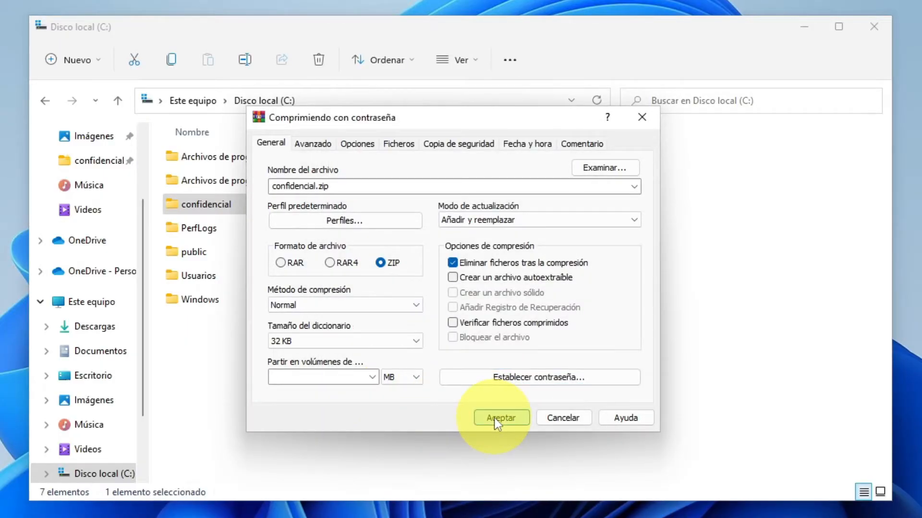
mouse_move(206, 301)
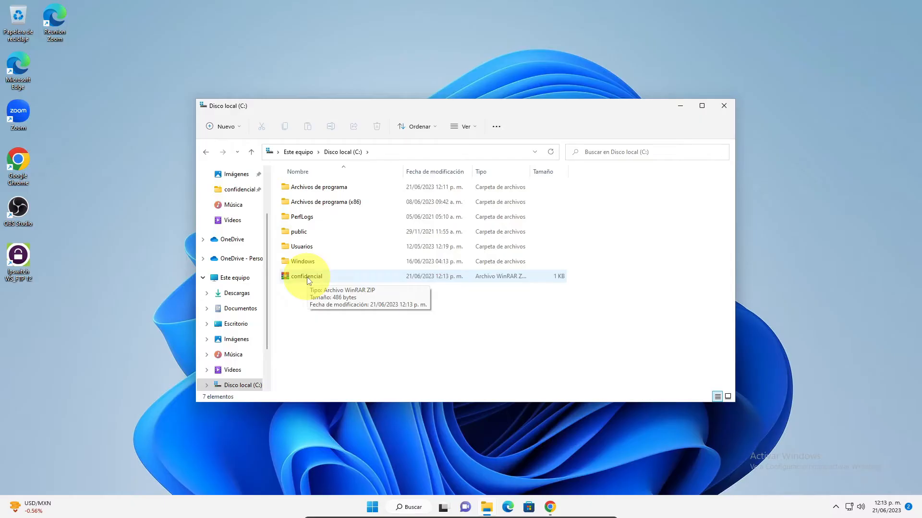
Open informacion confidencial.txt inside confidencial.zip without a password and dismiss the wrong-password error.
double_click(307, 276)
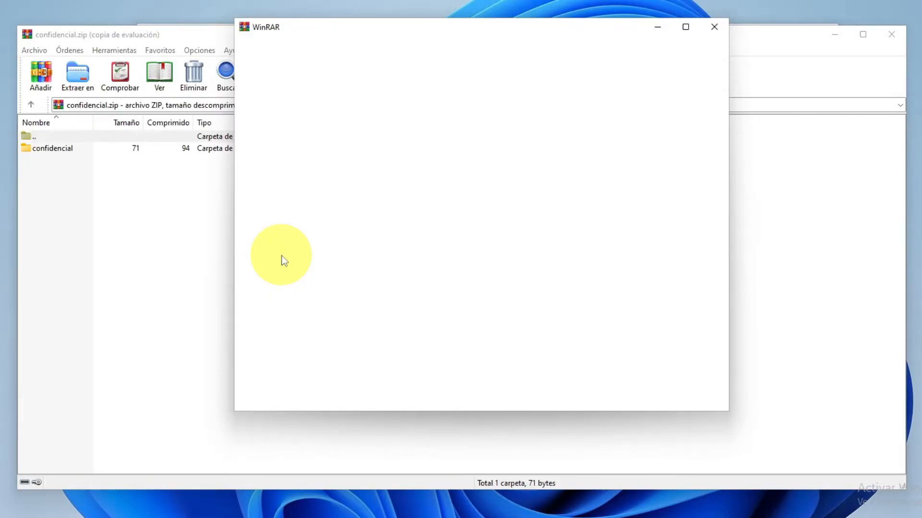
double_click(56, 149)
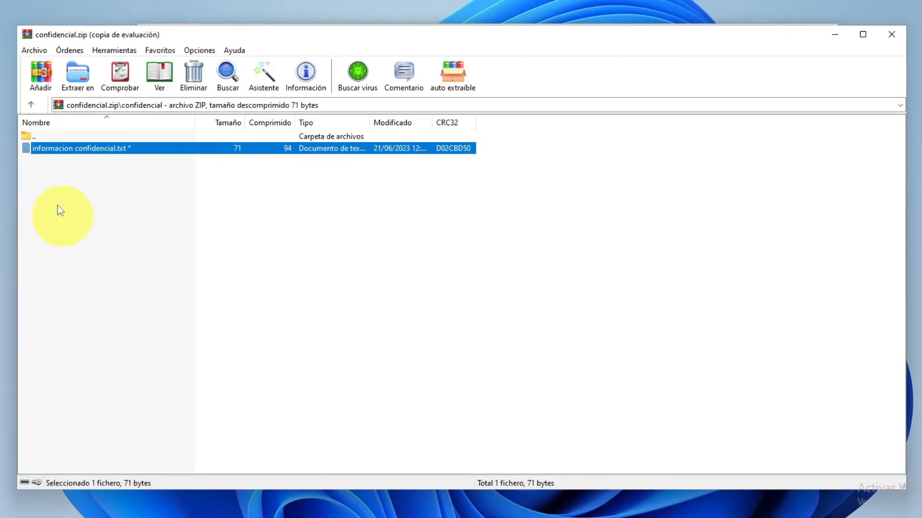
double_click(100, 152)
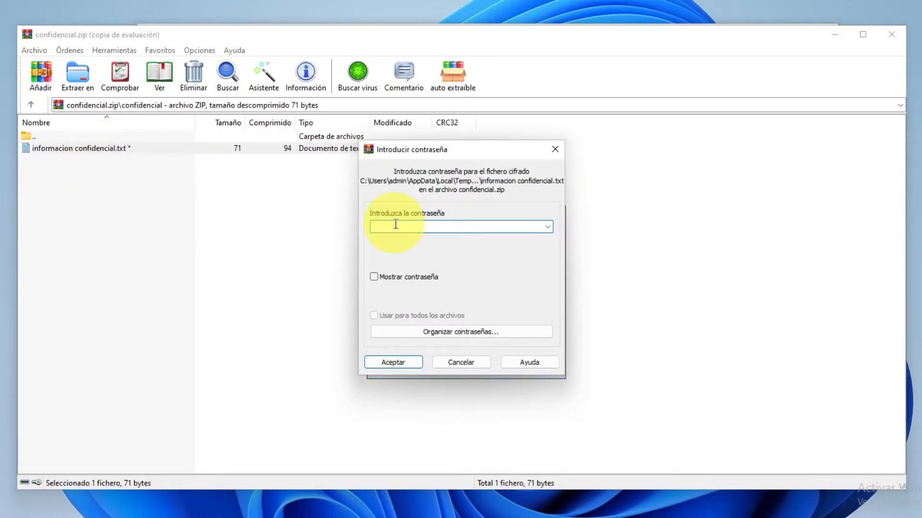
left_click(392, 361)
left_click(562, 268)
left_click(393, 362)
Reopen the text file with the archive password, view it, and close Notepad.
double_click(77, 152)
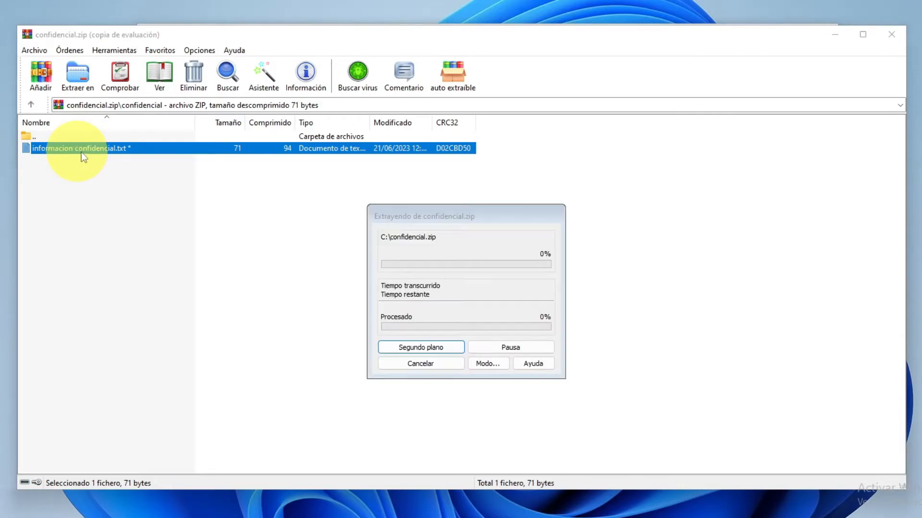
type("12345")
left_click(391, 364)
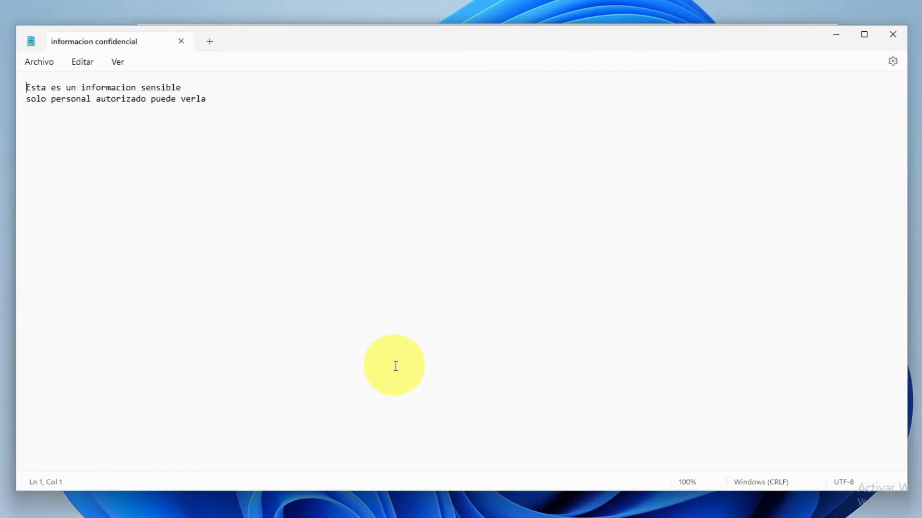
left_click(892, 35)
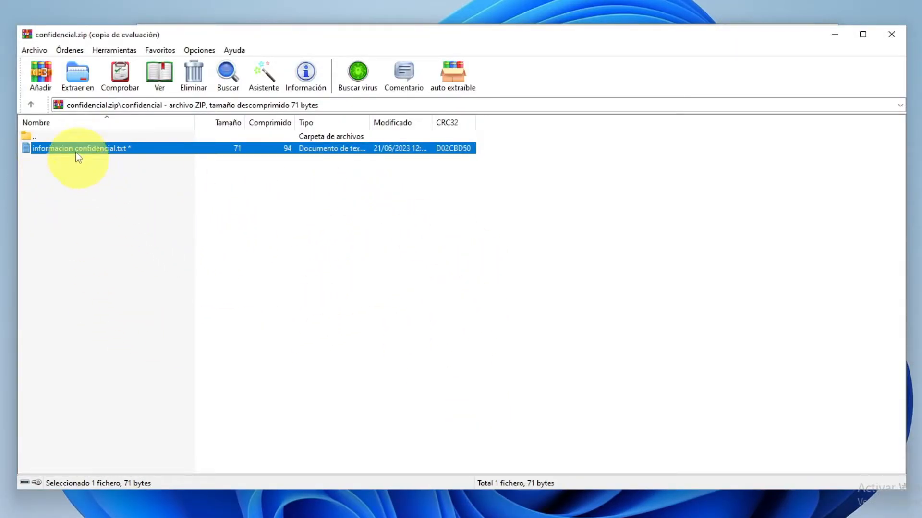
Select winrar-x64-622es from Descargas to add, with 'Eliminar ficheros tras la compresión' checked.
left_click(39, 67)
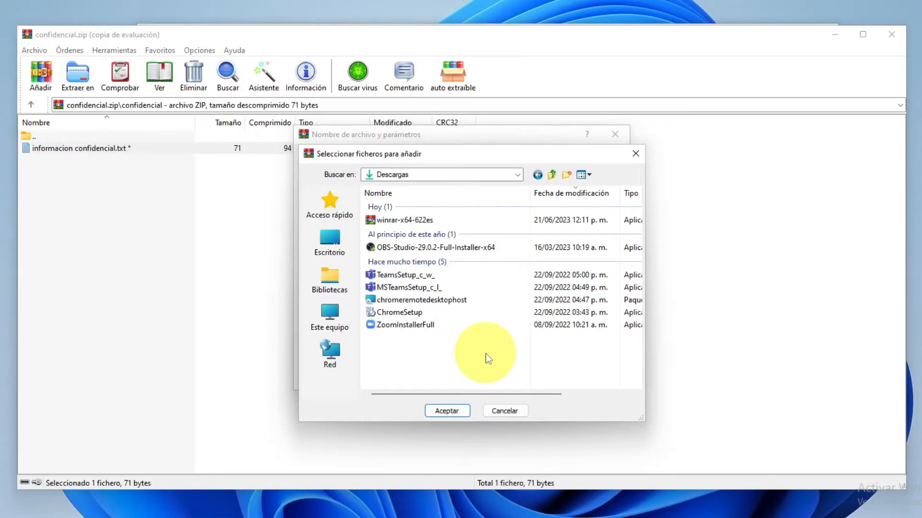
left_click(383, 224)
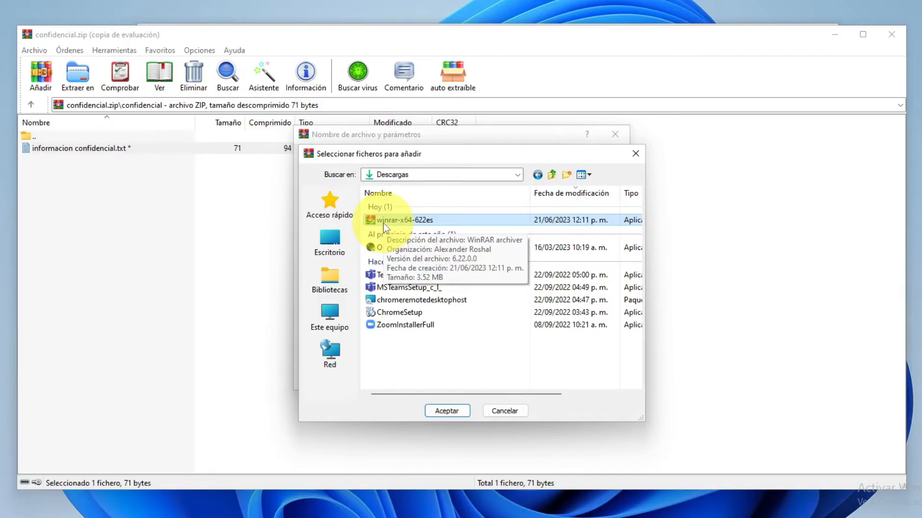
left_click(441, 412)
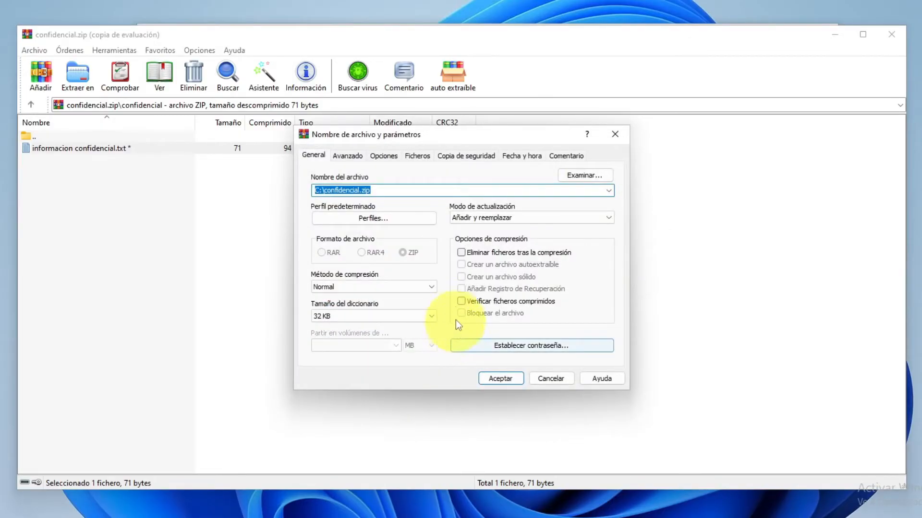
left_click(460, 253)
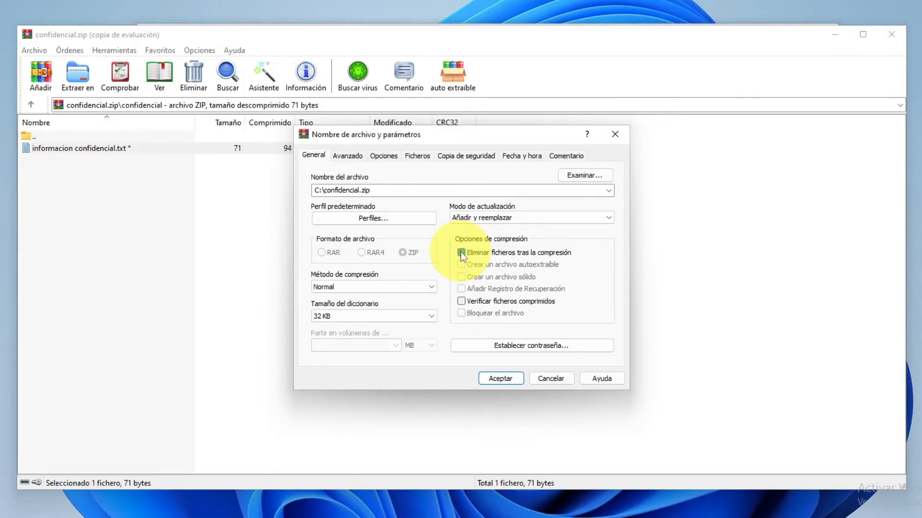
Set and confirm a password, then add the installer to confidencial.zip.
left_click(464, 347)
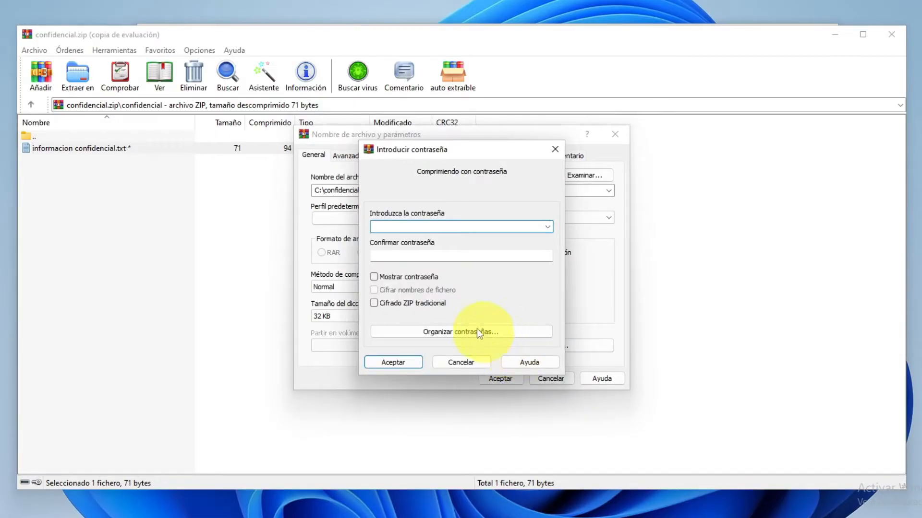
type("•••••")
left_click(428, 257)
type("•••••")
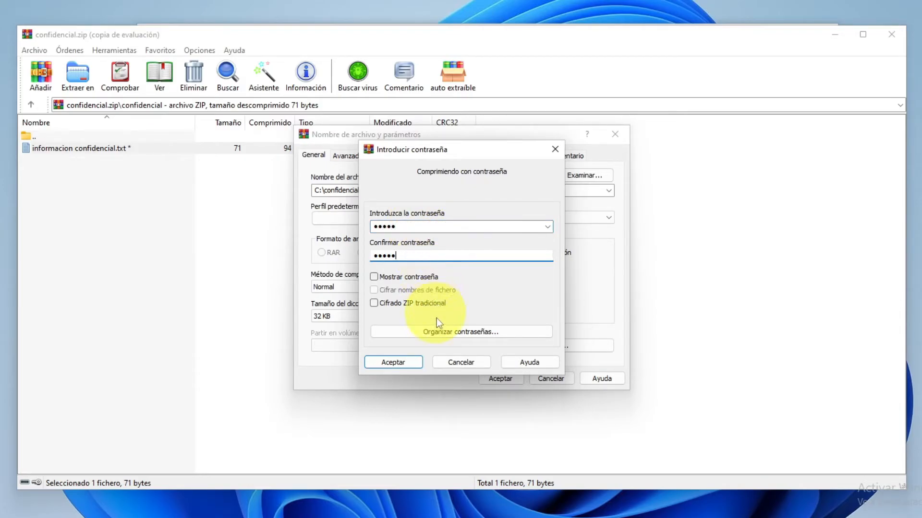
left_click(412, 364)
left_click(500, 379)
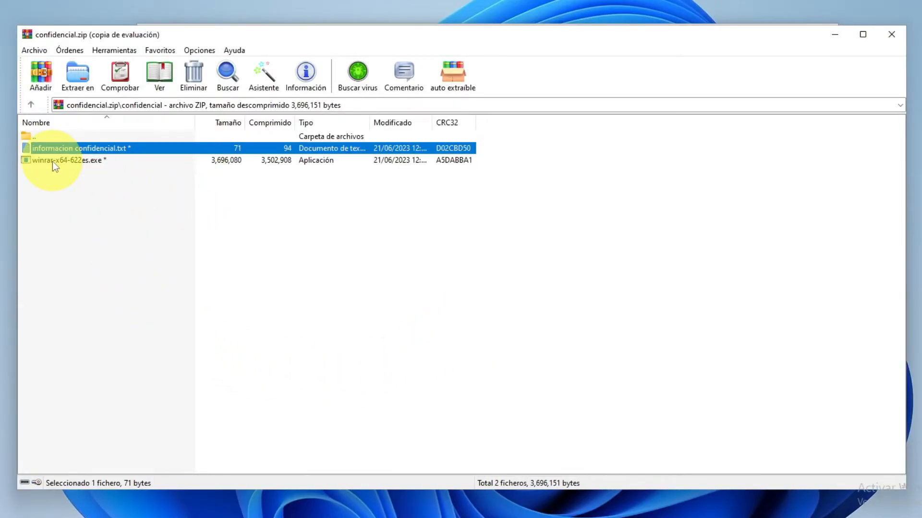
Try opening winrar-x64-622es.exe in the archive, cancelling the password prompt and errors.
double_click(53, 161)
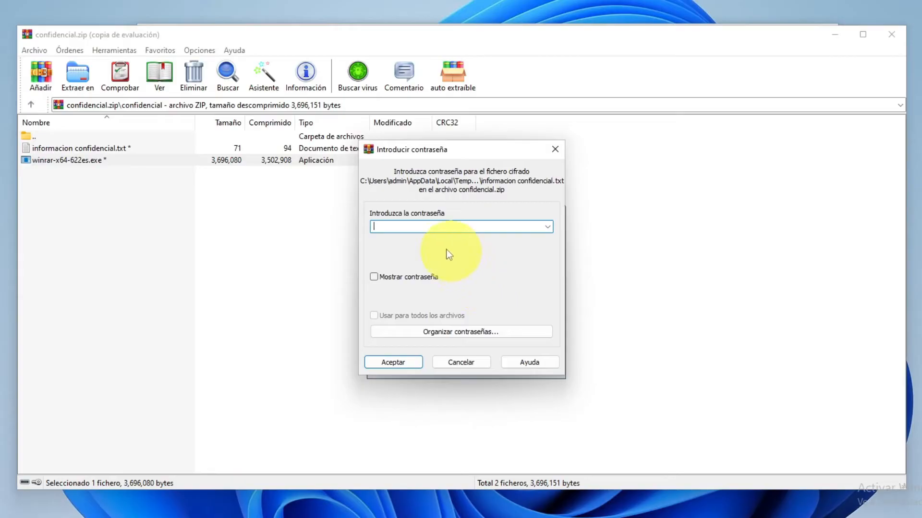
left_click(555, 149)
left_click(21, 124)
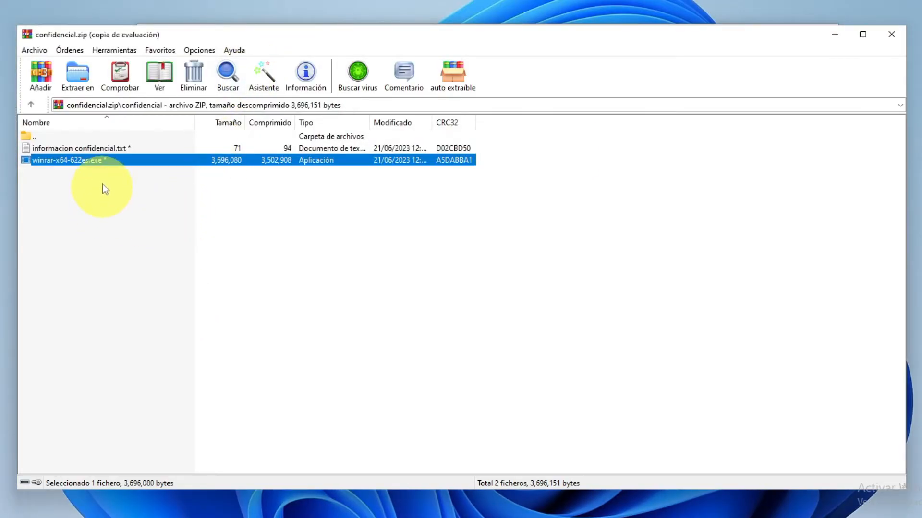
Delete winrar-x64-622es.exe from confidencial.zip and close the WinRAR window.
right_click(98, 168)
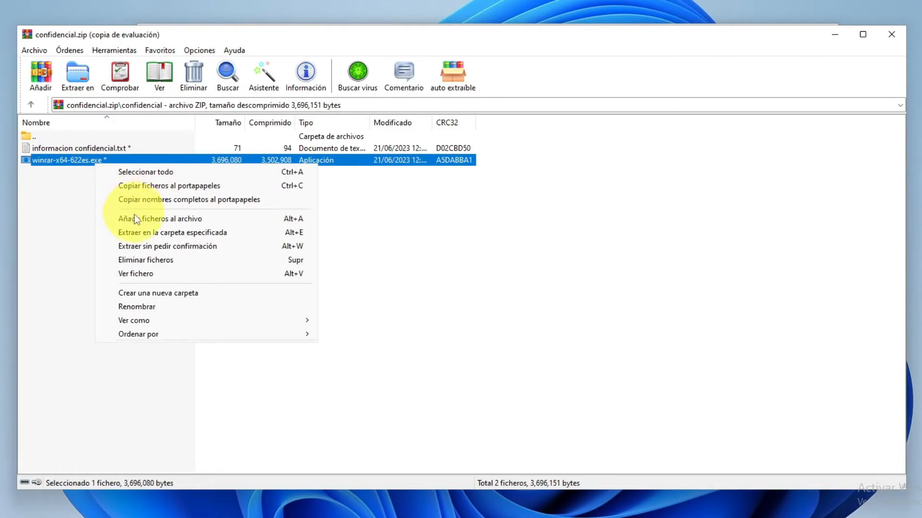
left_click(146, 262)
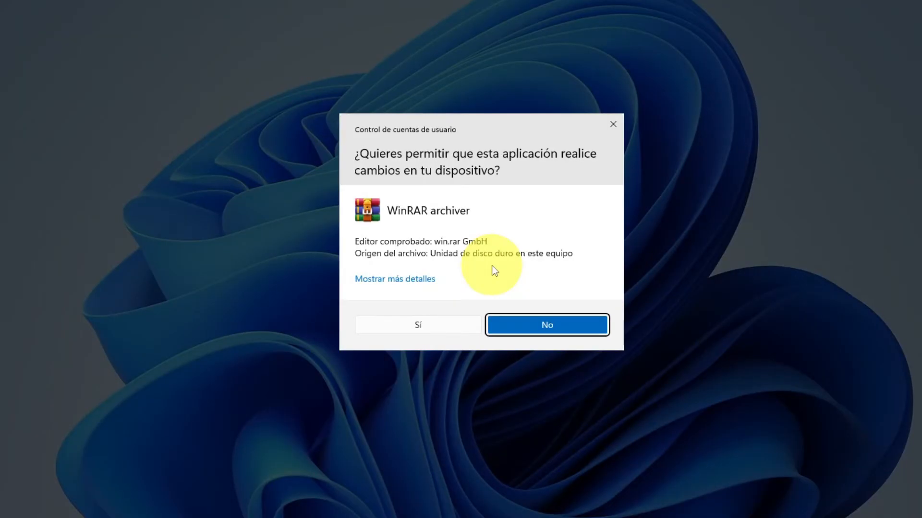
left_click(447, 324)
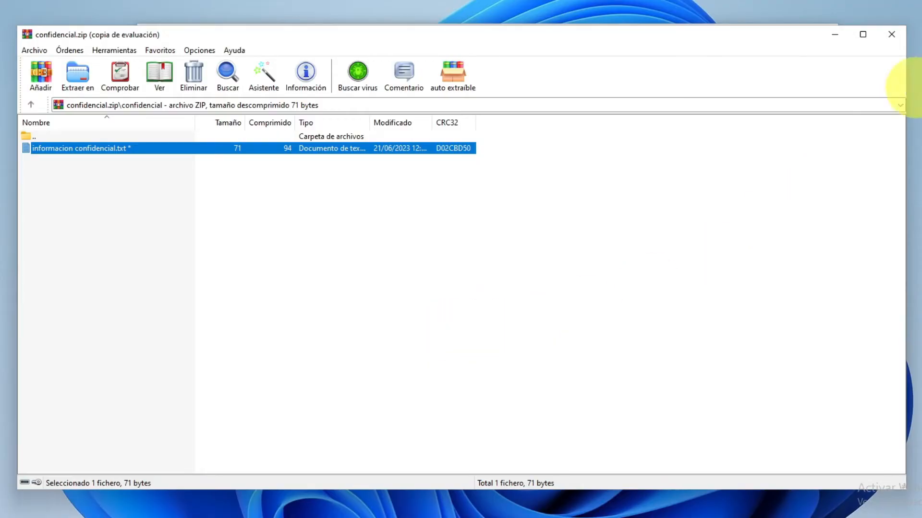
left_click(891, 34)
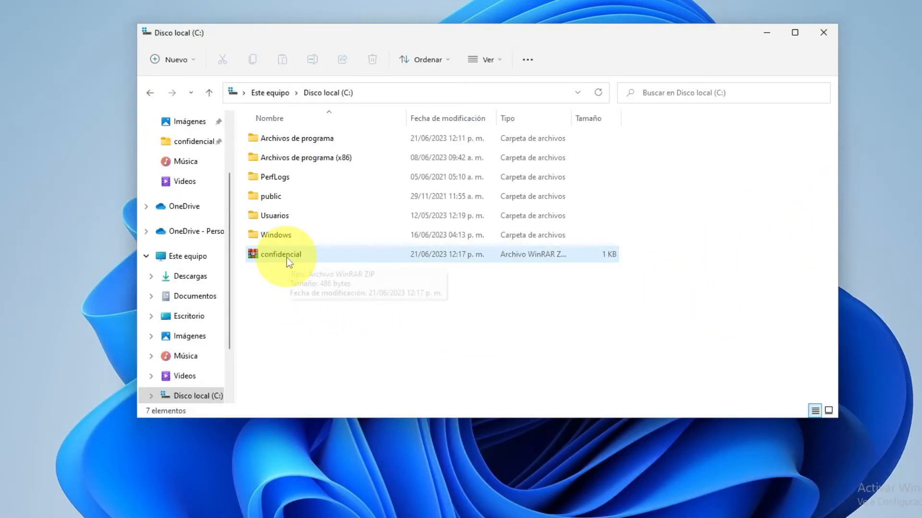